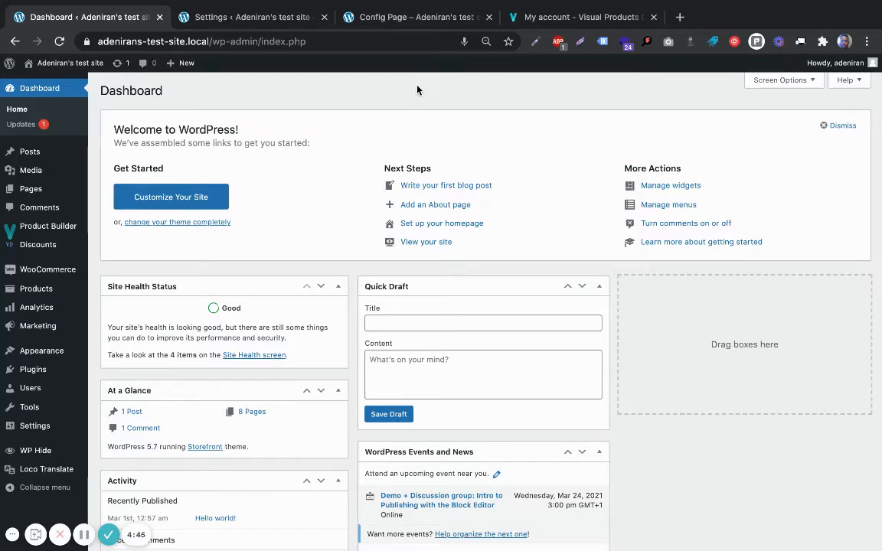
Step: On the Config Page, configure the bike with size 52 and a red rim, and view its quote request form
click(408, 20)
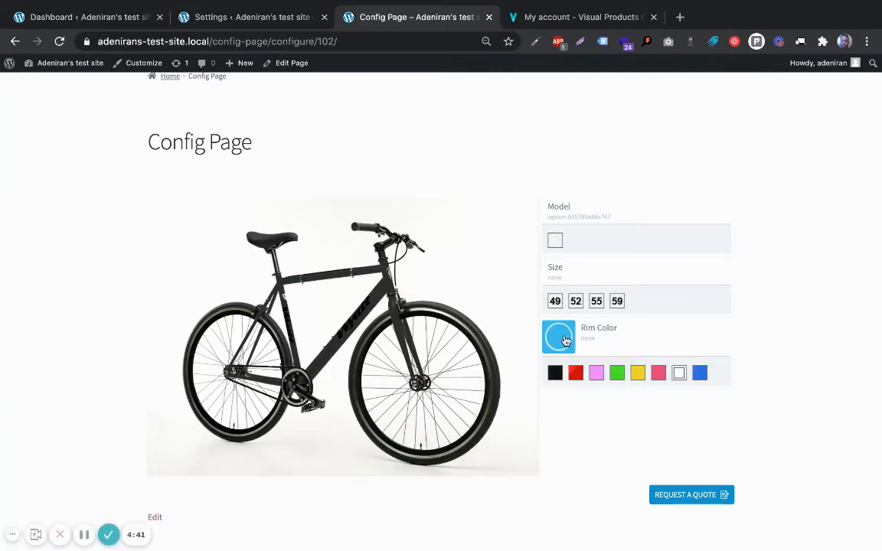
click(576, 303)
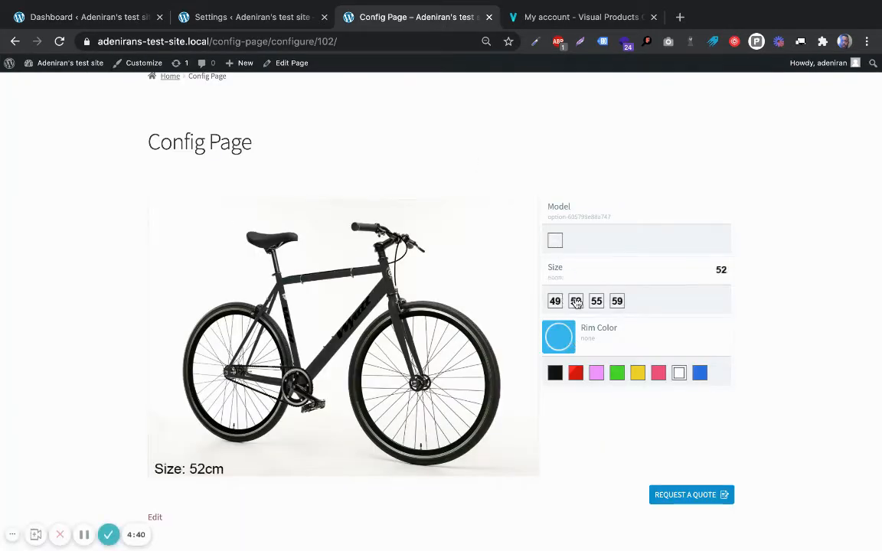
click(658, 373)
click(596, 373)
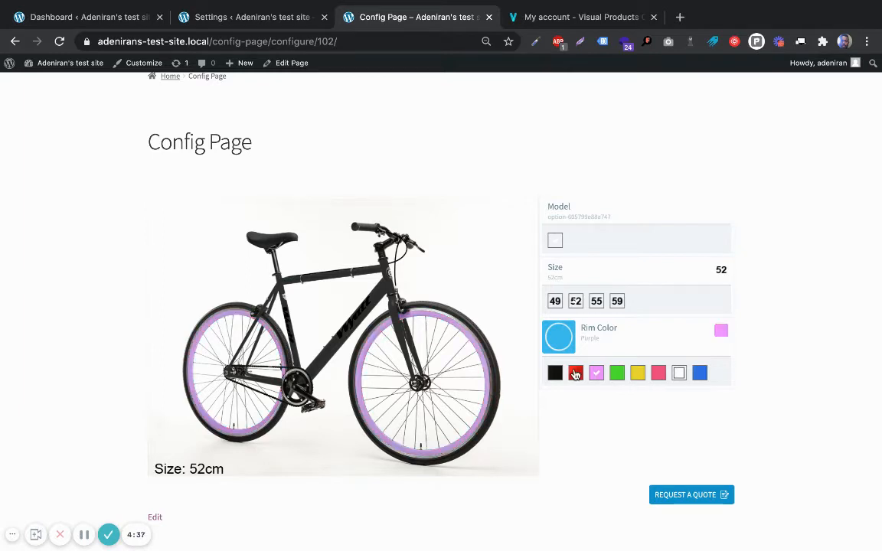
click(576, 373)
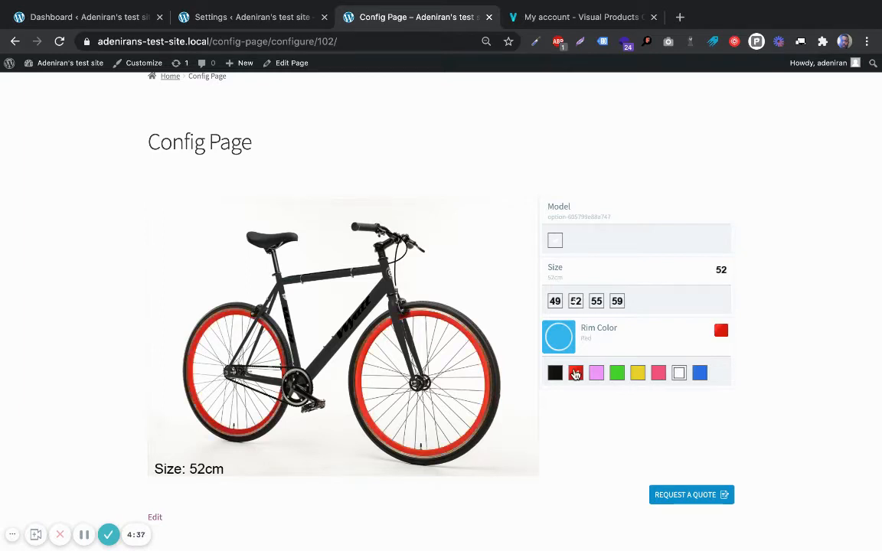
click(684, 497)
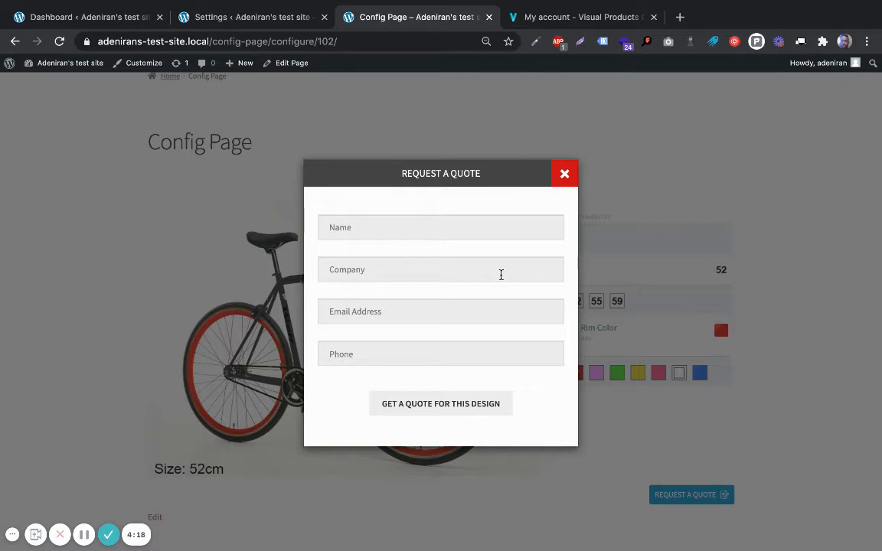
click(565, 175)
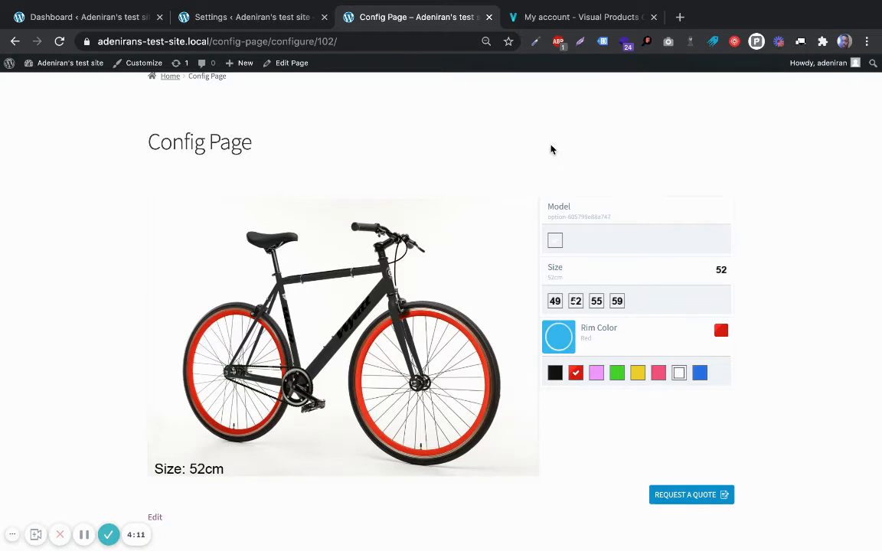
Step: Examine the add-on downloads listed in the Visual Products Configurator account, including the Form Builder Add-On
click(566, 19)
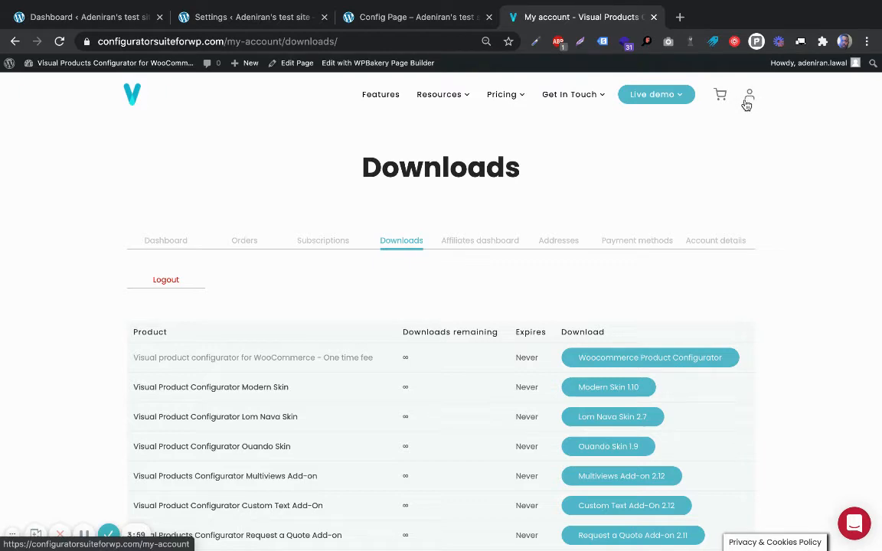
scroll(504, 291, down, 3)
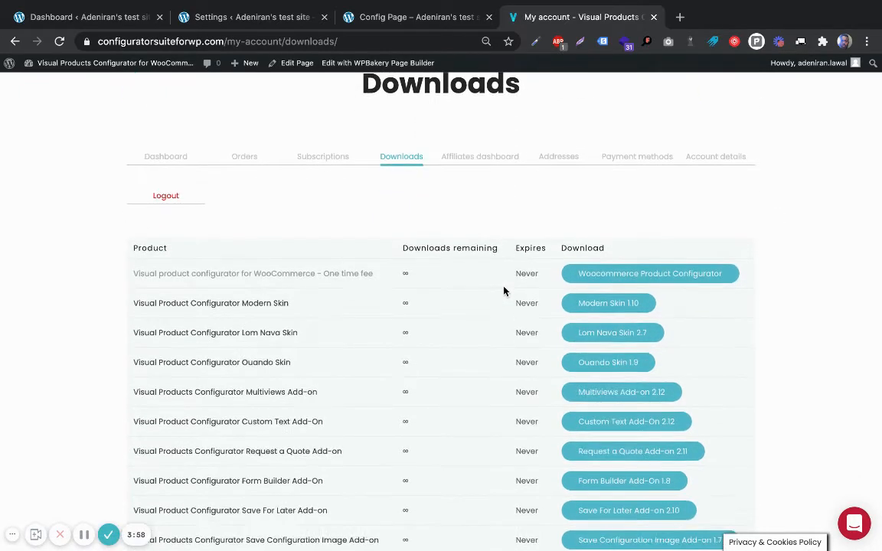
scroll(504, 291, down, 1)
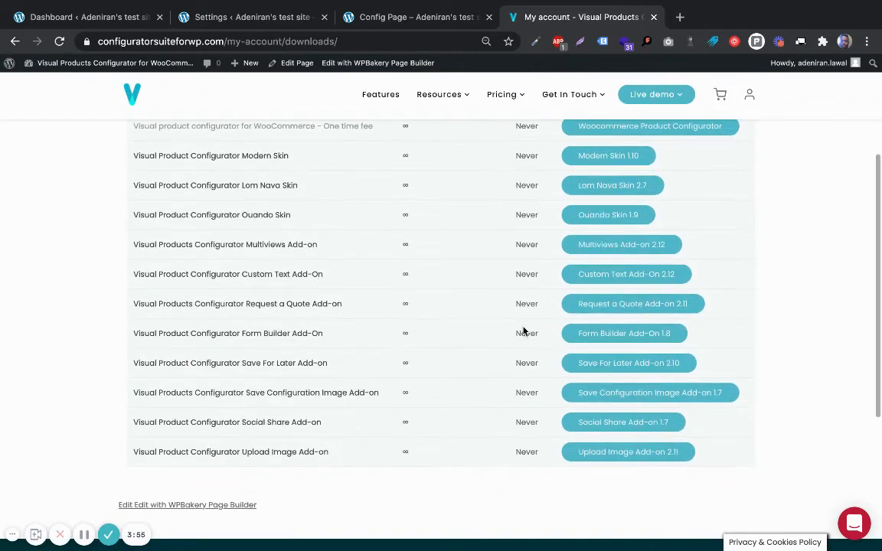
scroll(524, 331, up, 1)
scroll(524, 331, up, 3)
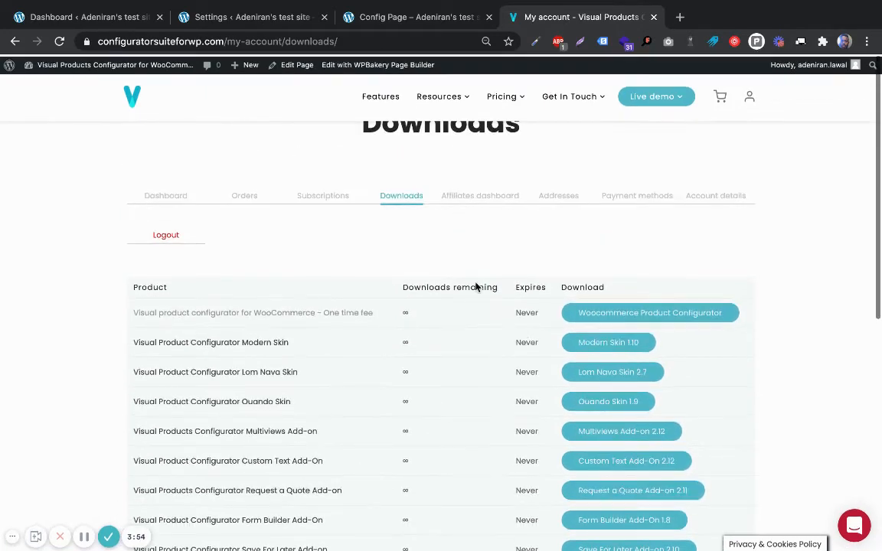
scroll(439, 312, down, 3)
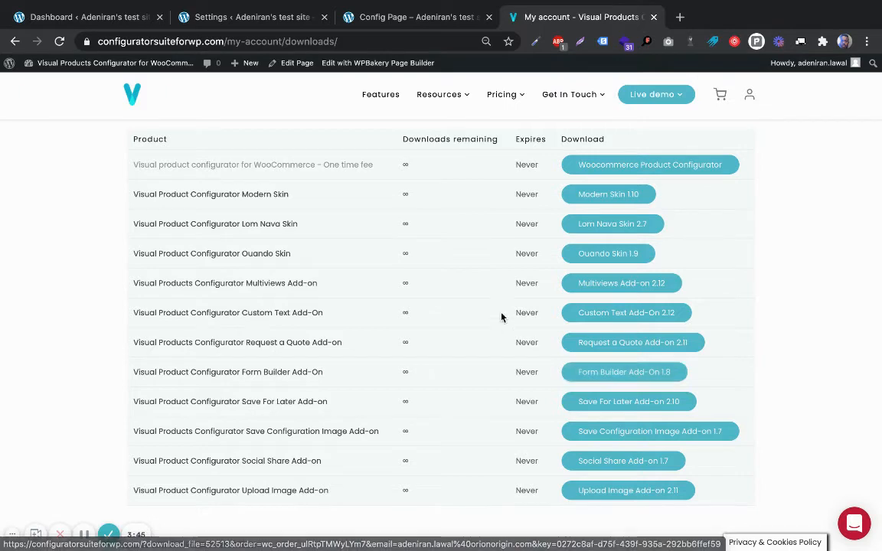
scroll(504, 310, up, 3)
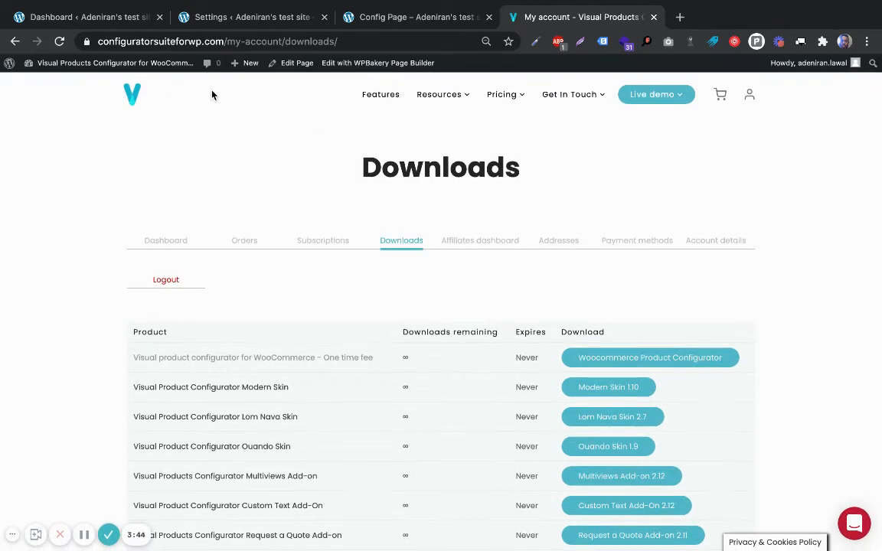
Step: In the test site's admin, open the zip upload form for new plugins and view the Form Builder Addon license settings
click(90, 17)
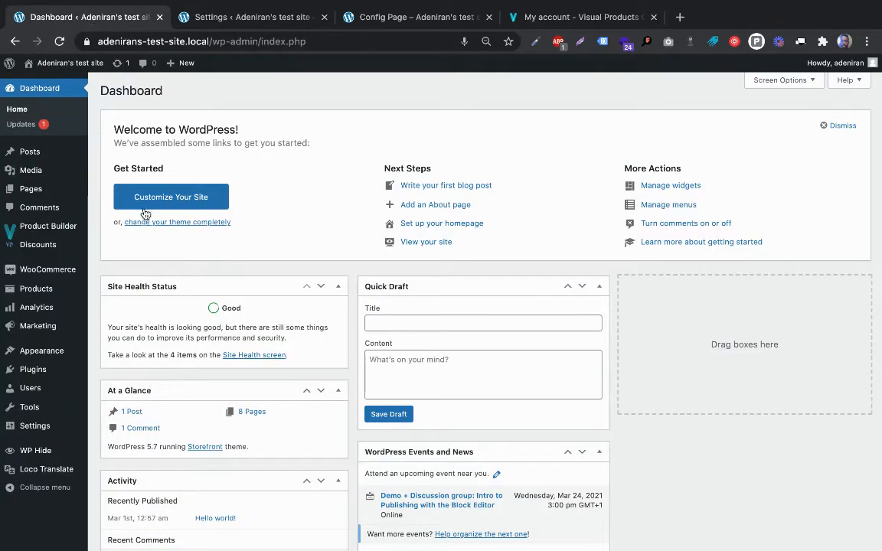
mouse_move(34, 369)
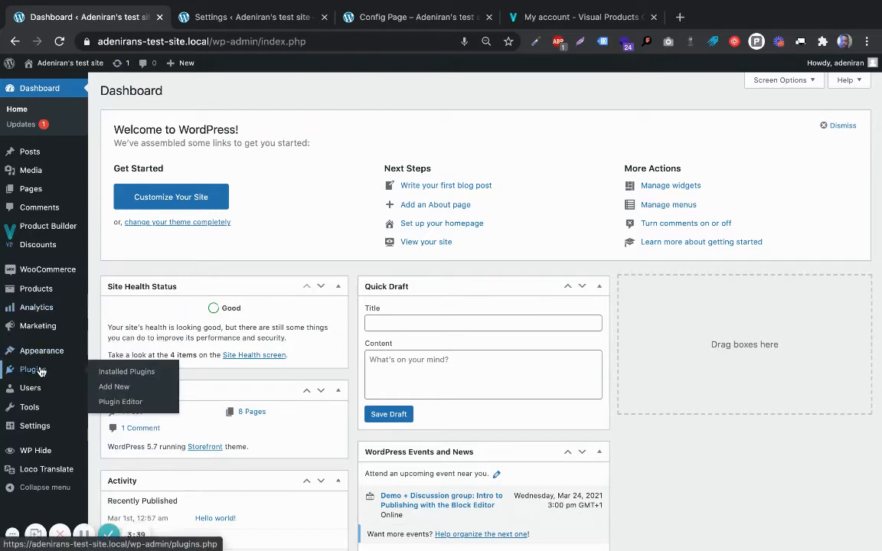
click(127, 394)
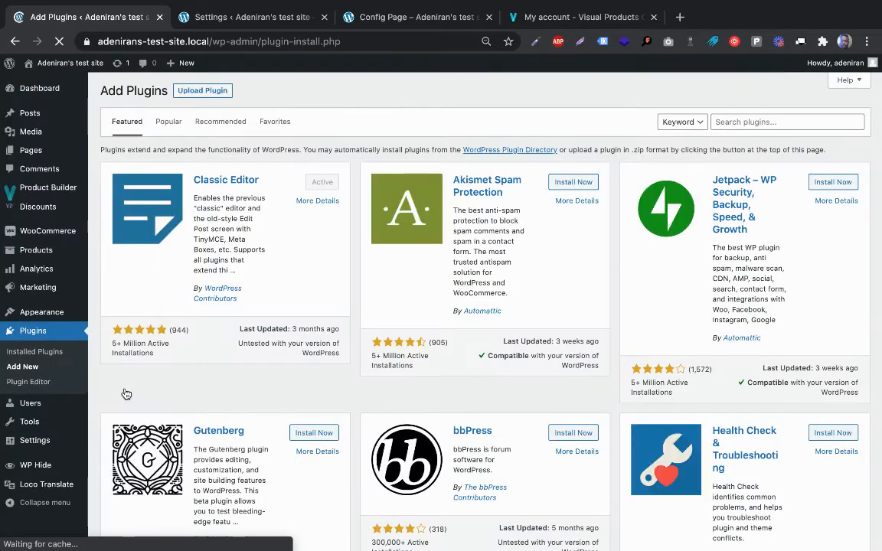
click(190, 91)
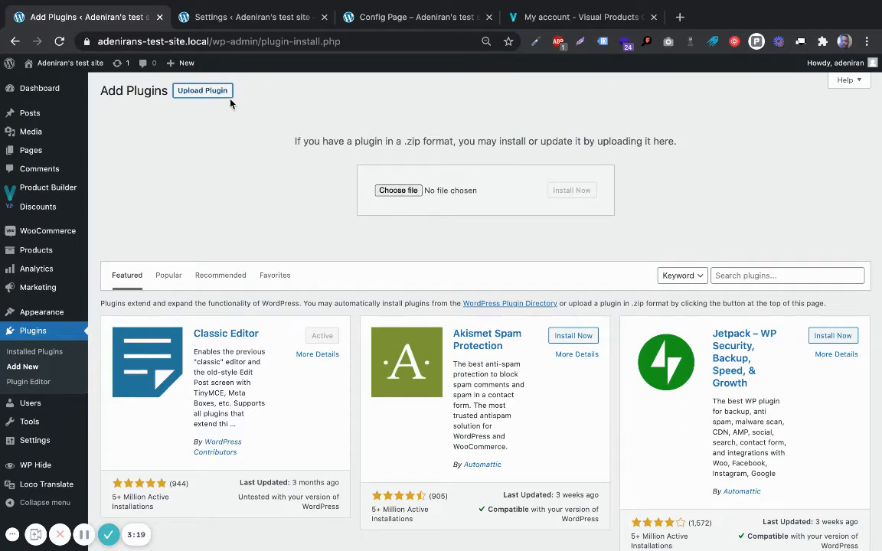
click(254, 19)
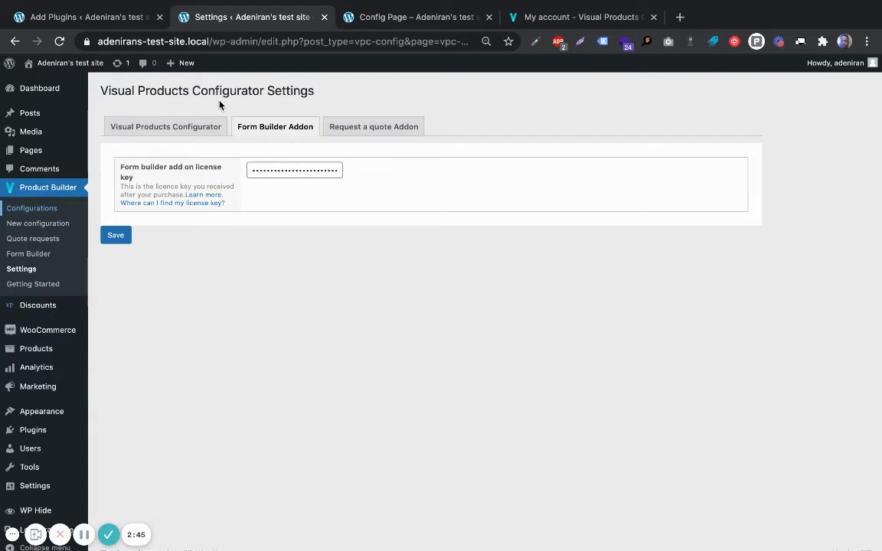
Step: Create a new form in the Product Builder's Form Builder and title it "Test Form"
click(93, 19)
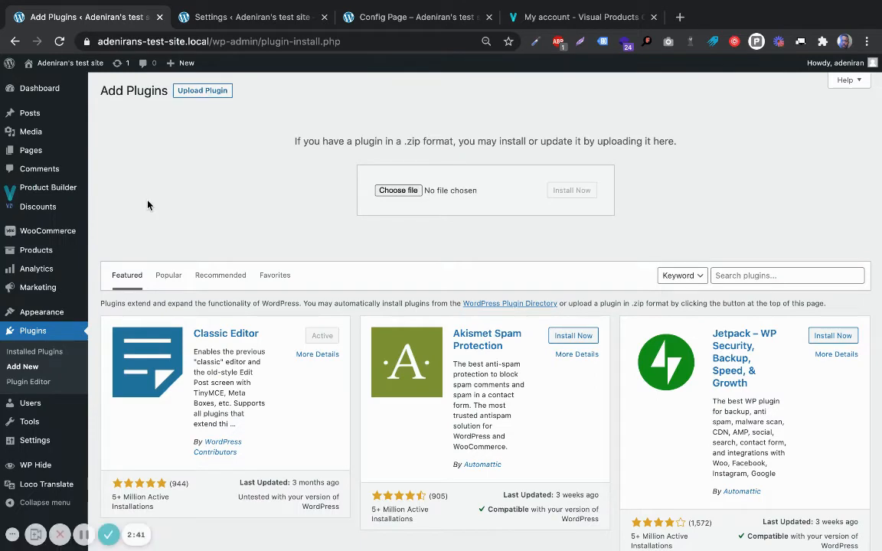
mouse_move(62, 187)
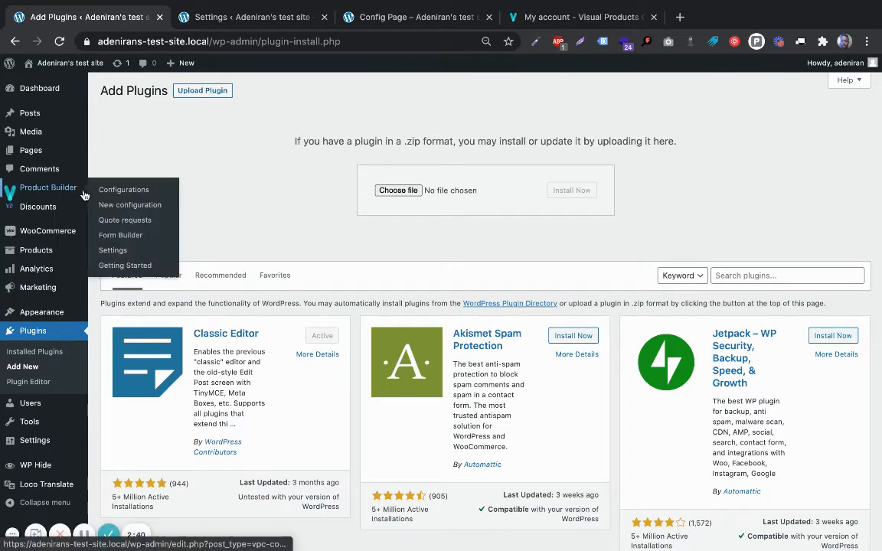
click(119, 237)
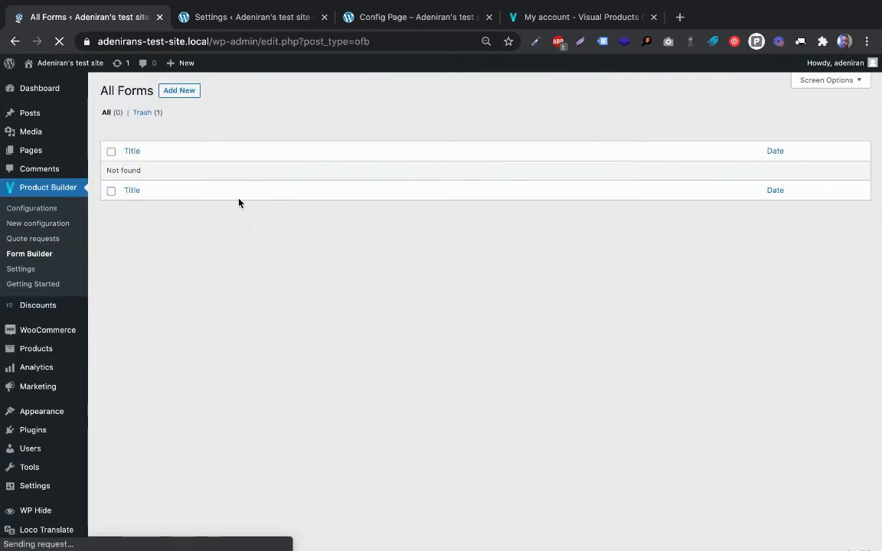
click(181, 90)
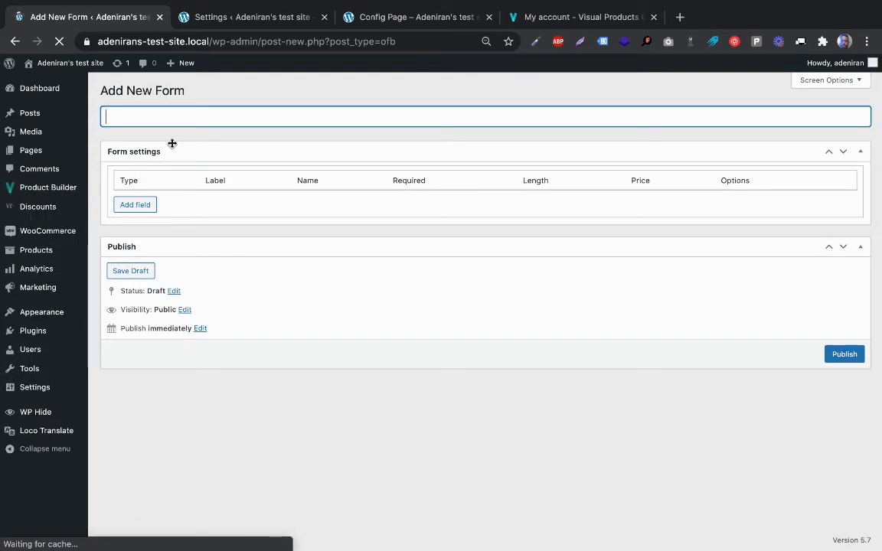
text(Test)
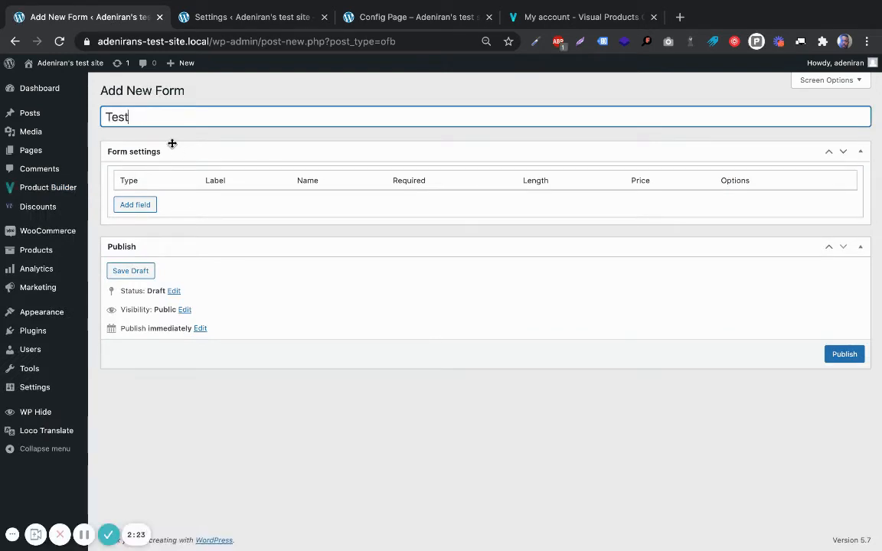
text( Form)
Step: Add a text field to the form and label it "Name"
click(151, 212)
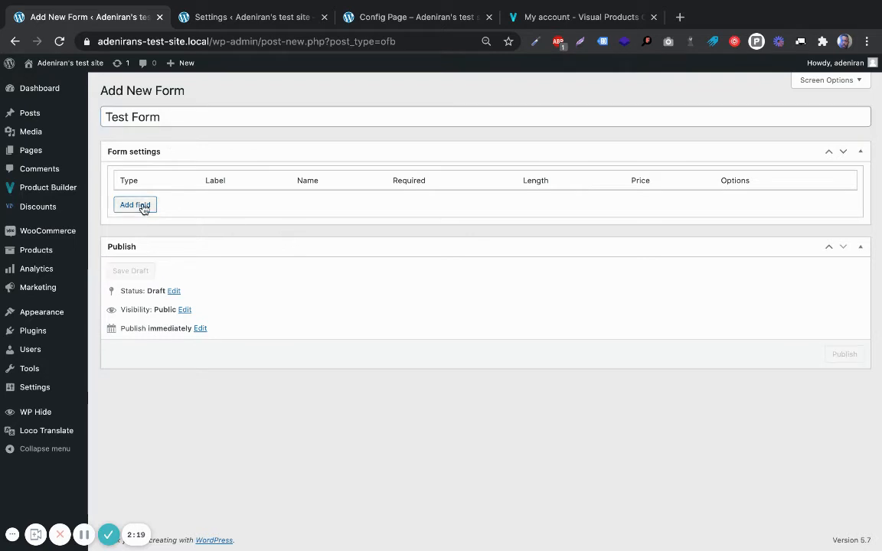
click(283, 205)
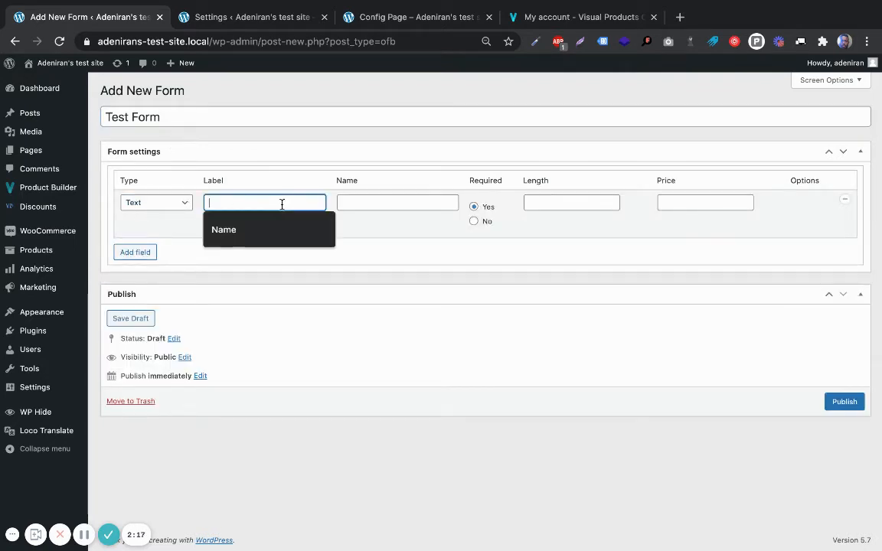
click(258, 230)
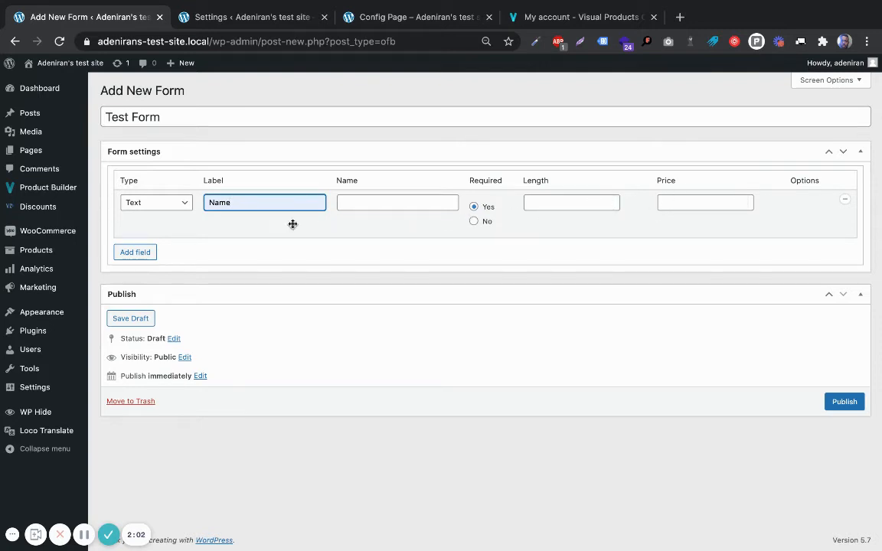
Step: Add a second form field labelled "Gender" and set its type to Radio
click(135, 253)
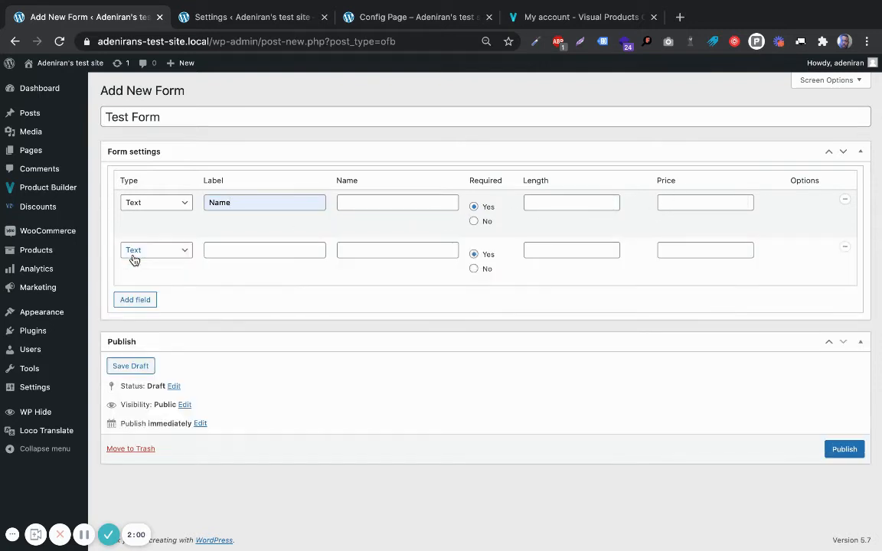
click(181, 253)
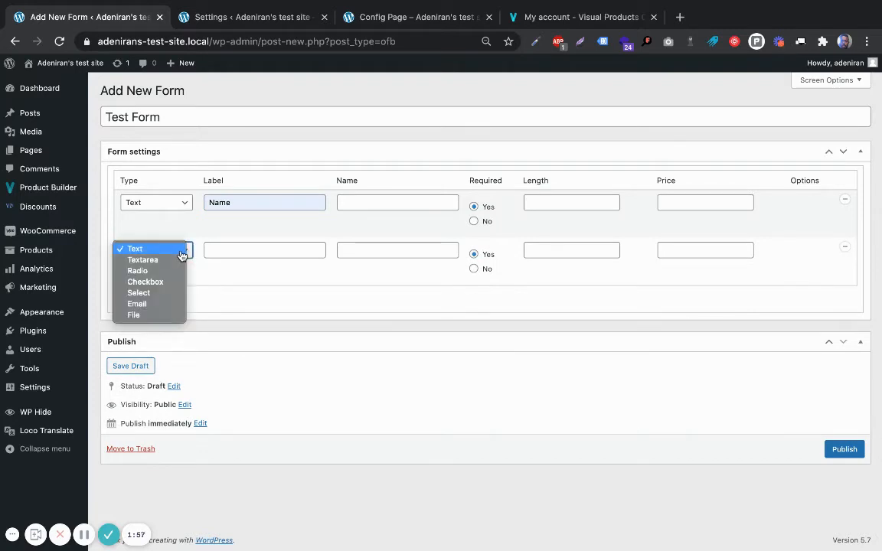
click(214, 251)
click(224, 251)
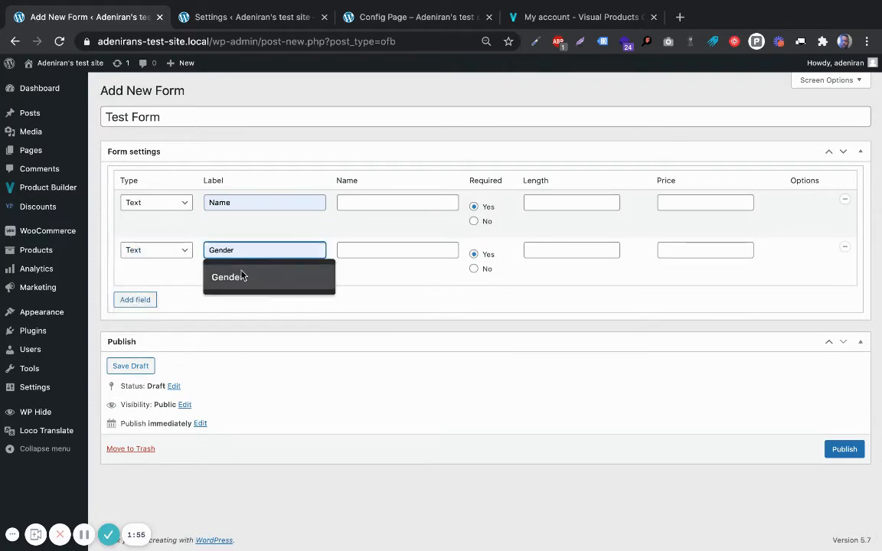
click(242, 277)
click(153, 249)
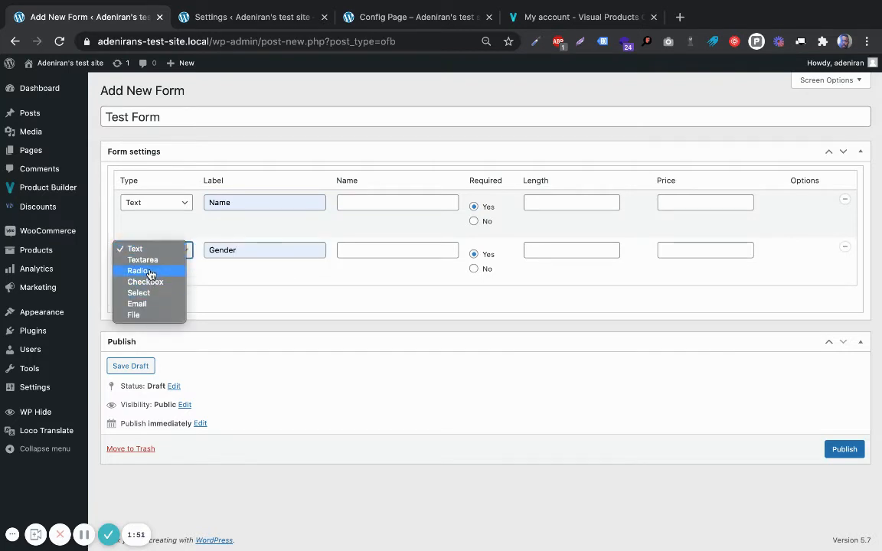
click(139, 271)
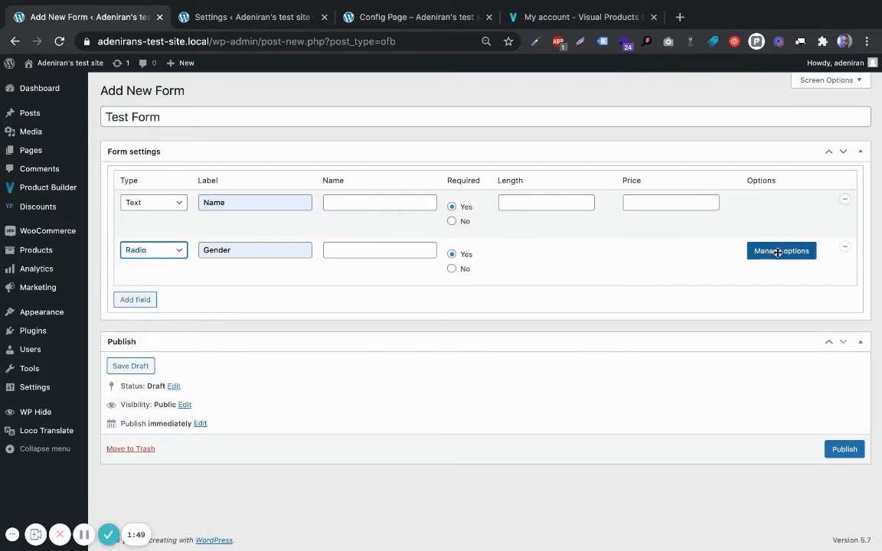
Step: Add two options to the Gender radio field with the option values "Male" and "Female"
click(778, 253)
click(780, 256)
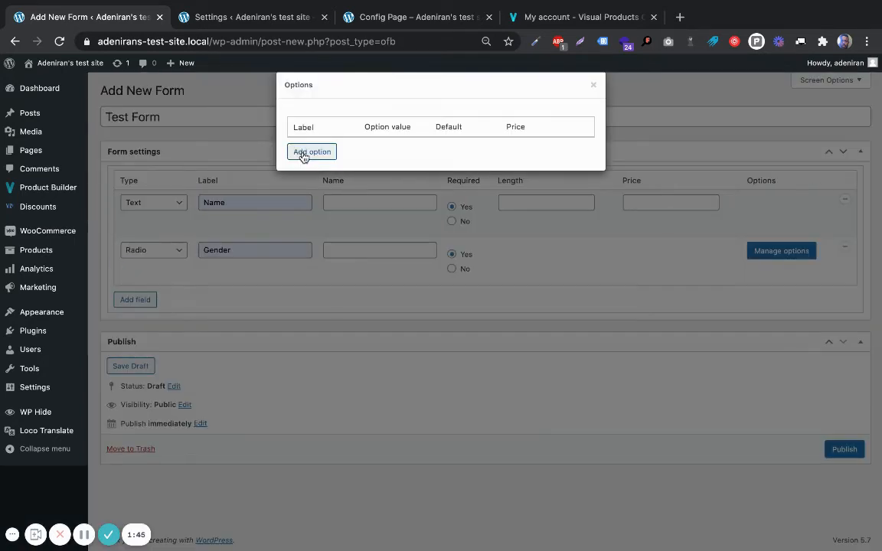
click(310, 156)
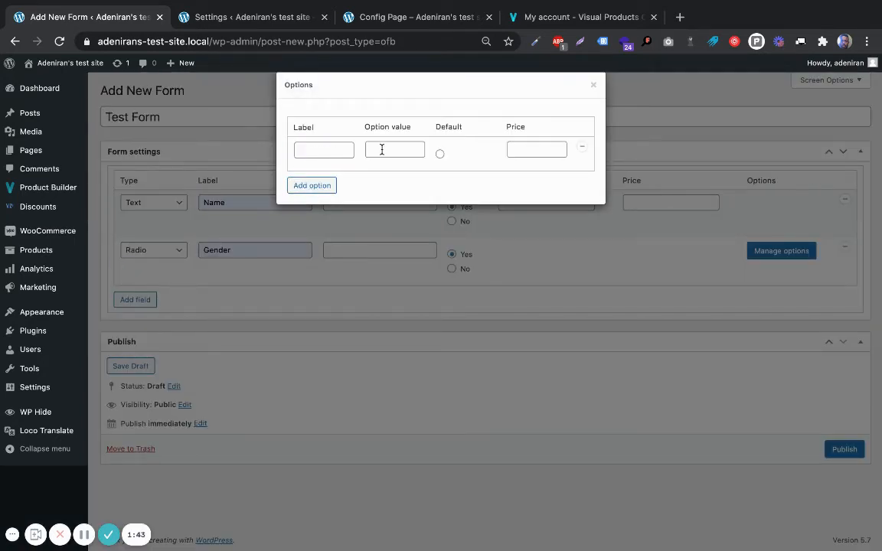
click(370, 149)
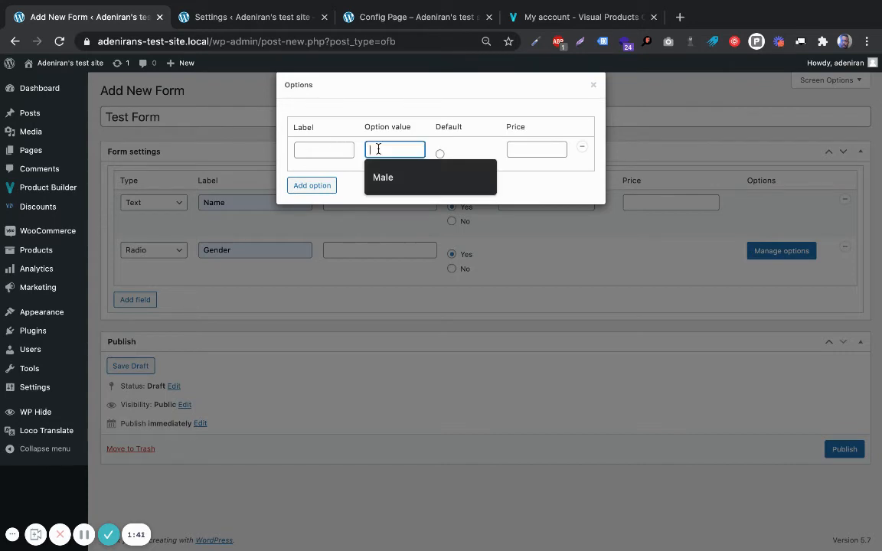
click(384, 177)
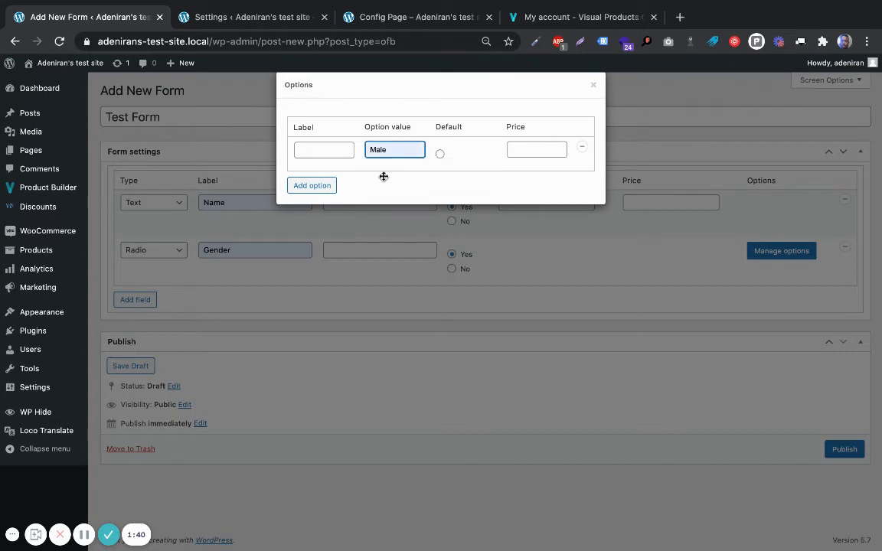
click(317, 189)
click(389, 183)
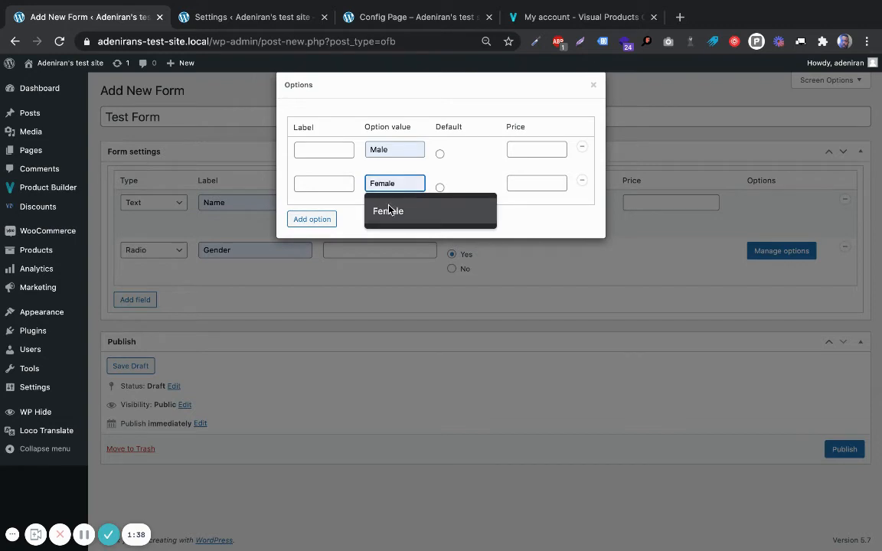
click(387, 211)
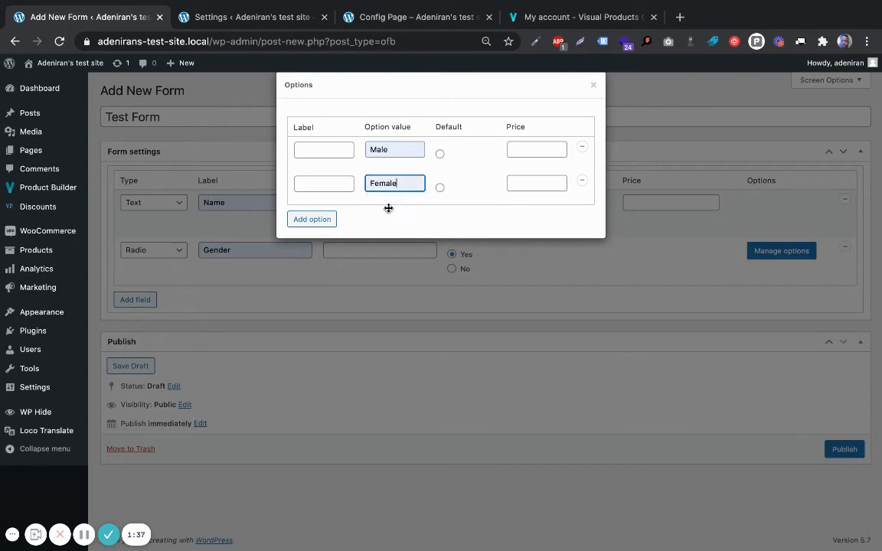
Step: Make Male the default gender option, add a third option valued "Rather not say", and close the options dialog
click(440, 155)
click(314, 221)
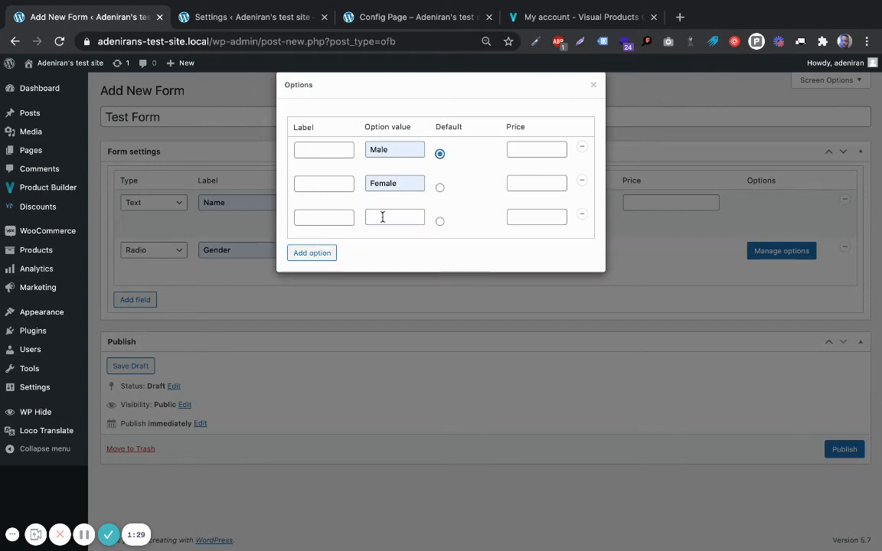
click(388, 217)
click(391, 239)
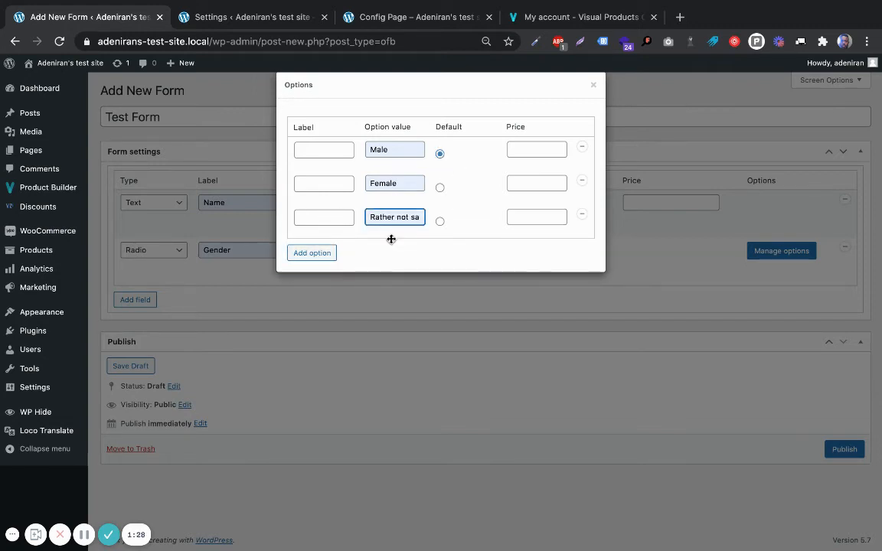
click(535, 319)
Step: Add a third form field labelled "Email Address" and set its type to Email
click(137, 303)
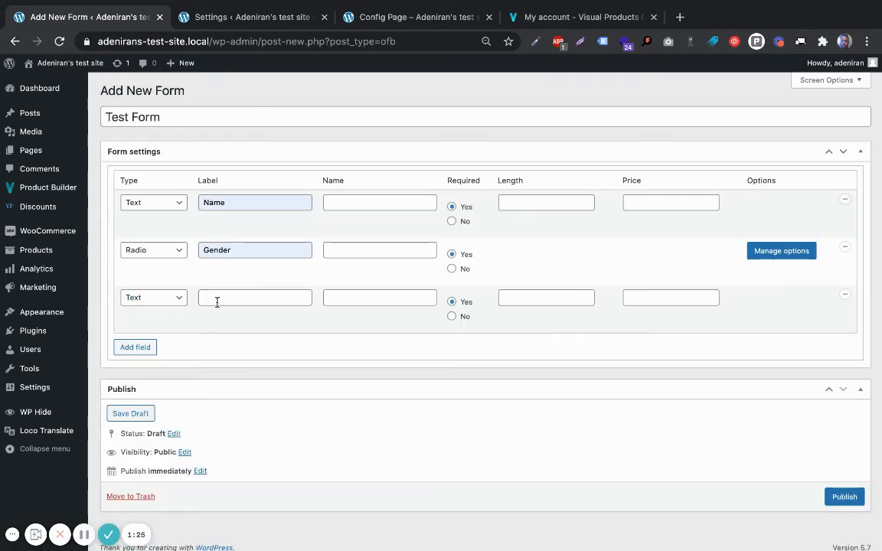
click(218, 302)
click(237, 331)
click(162, 301)
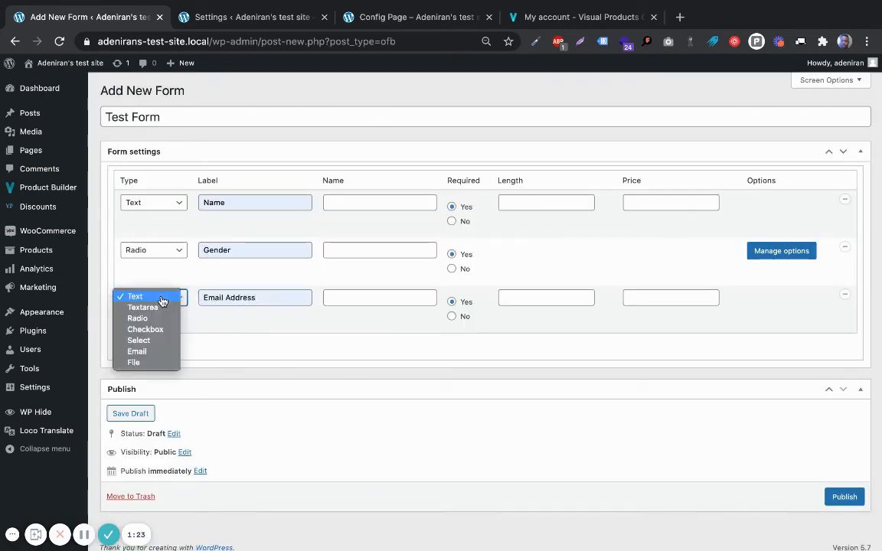
click(145, 354)
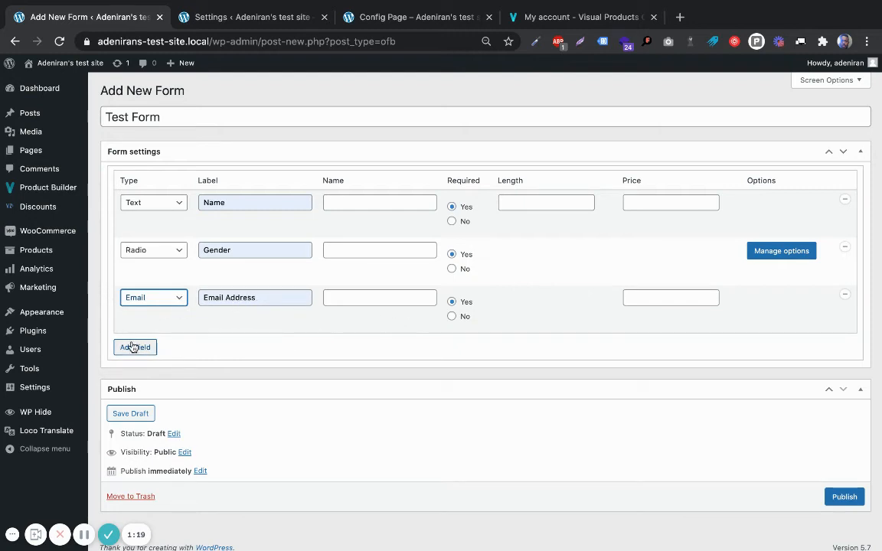
Step: Add a fourth form field of type Text labelled "Shipping Address"
click(132, 348)
click(228, 345)
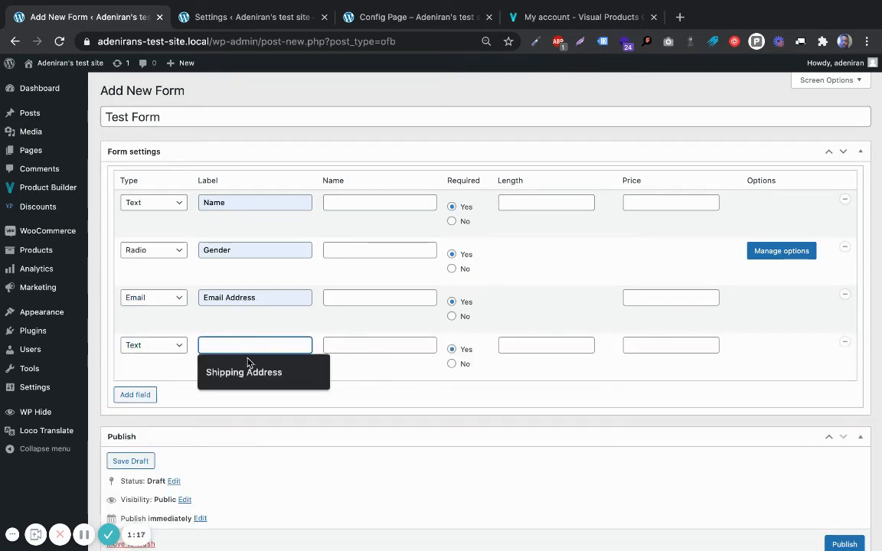
click(247, 371)
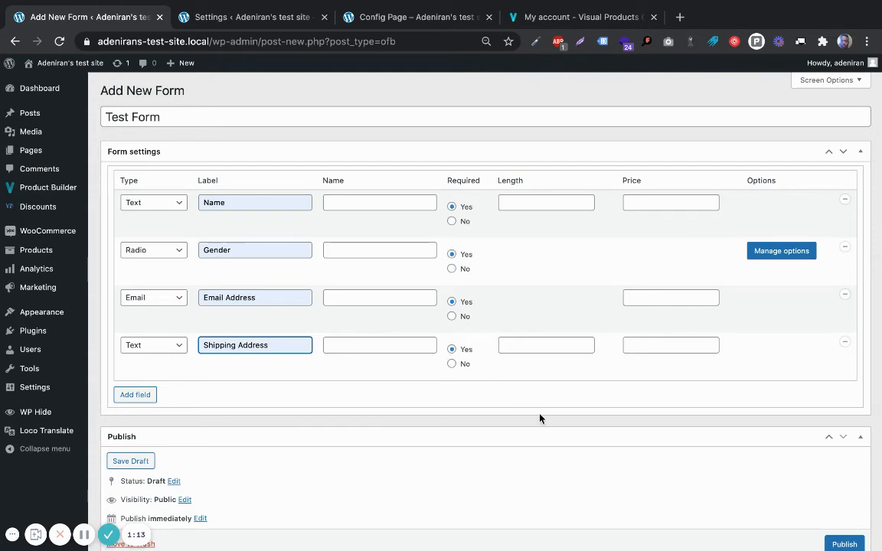
Step: Add a fifth form field labelled "Privacy Policy" and set its type to Checkbox
click(138, 395)
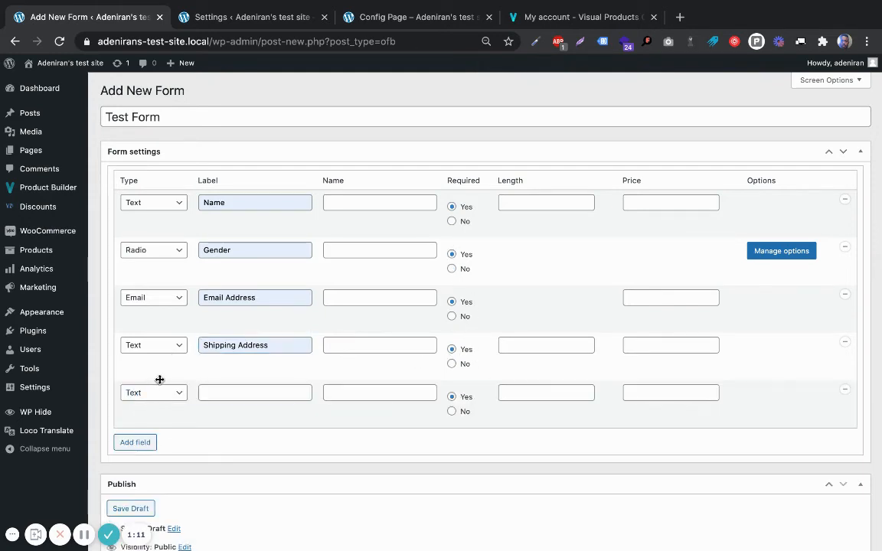
click(227, 390)
click(237, 420)
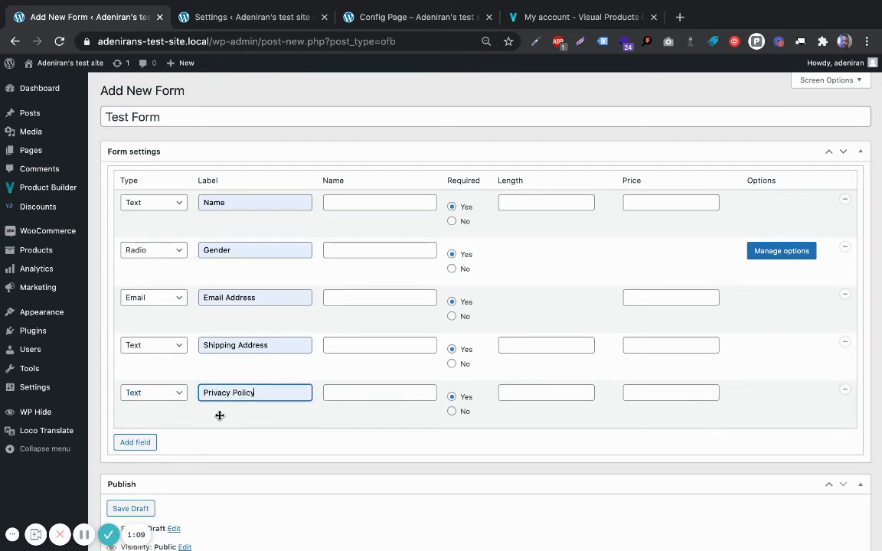
click(162, 400)
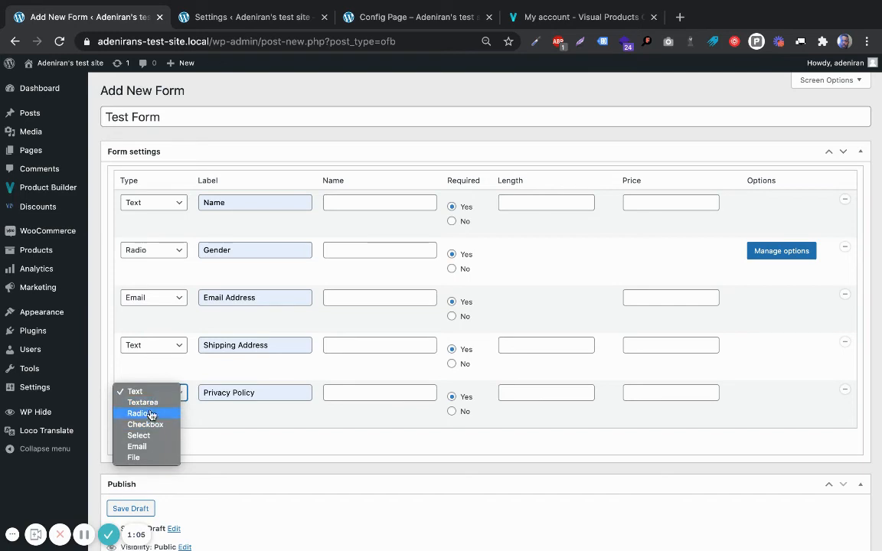
click(167, 424)
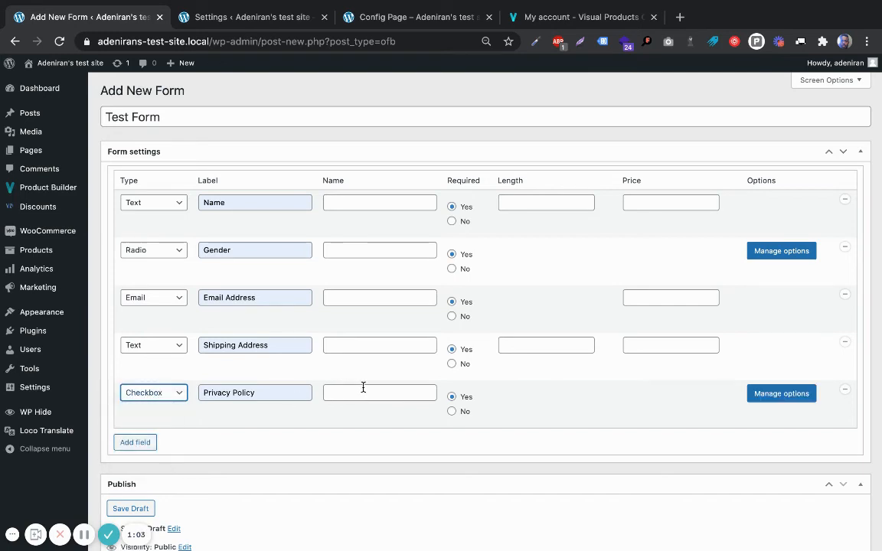
Step: Add an option with the value "I agree to the terms." to the Privacy Policy checkbox field, and publish the form
click(780, 397)
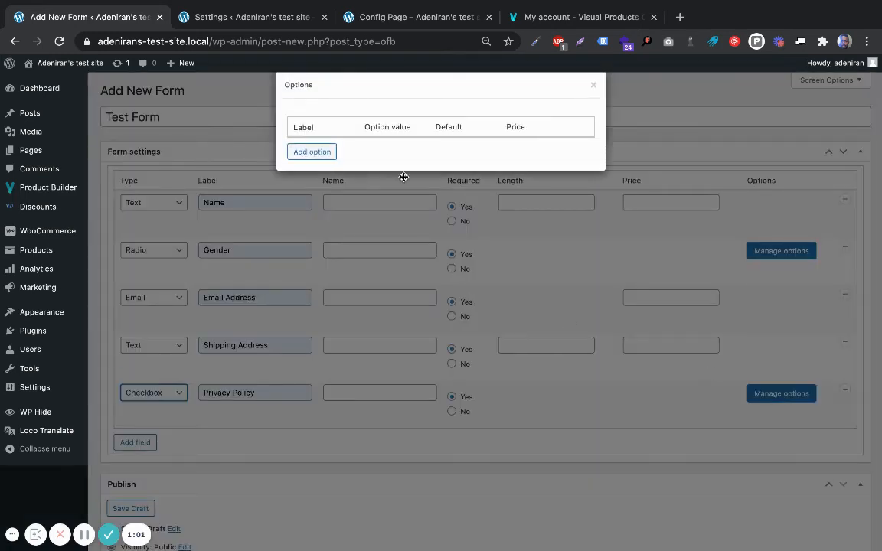
click(328, 152)
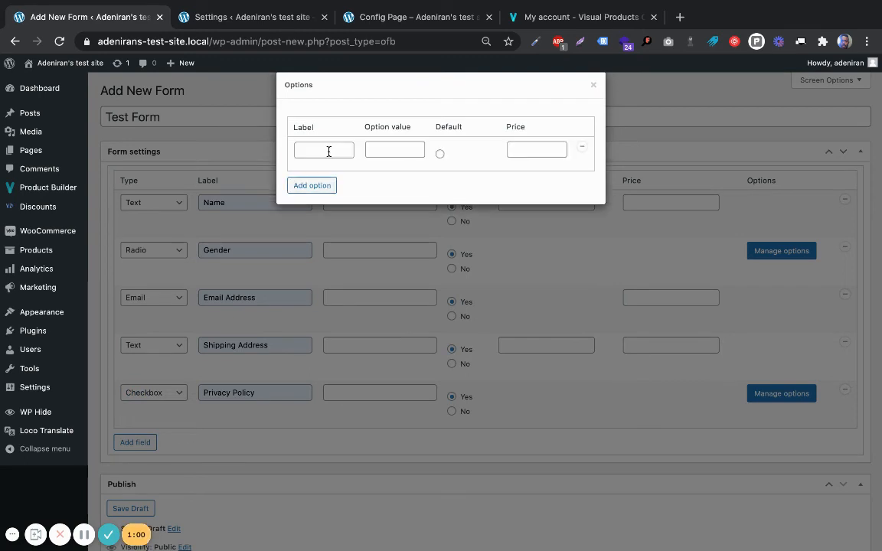
click(387, 149)
click(396, 182)
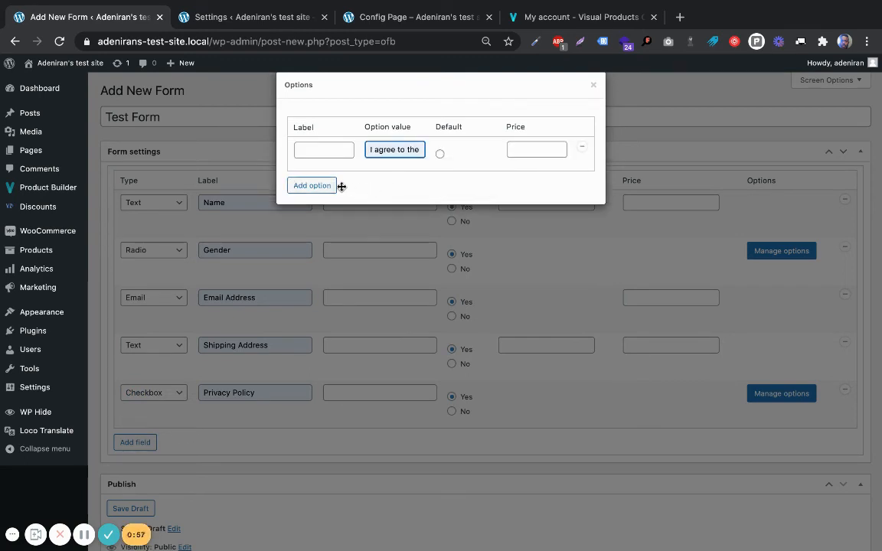
click(500, 286)
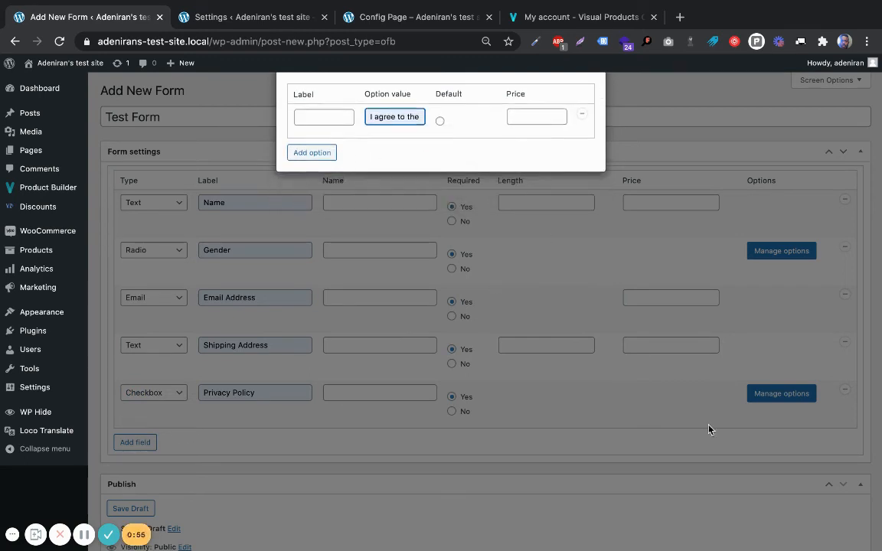
scroll(679, 323, down, 2)
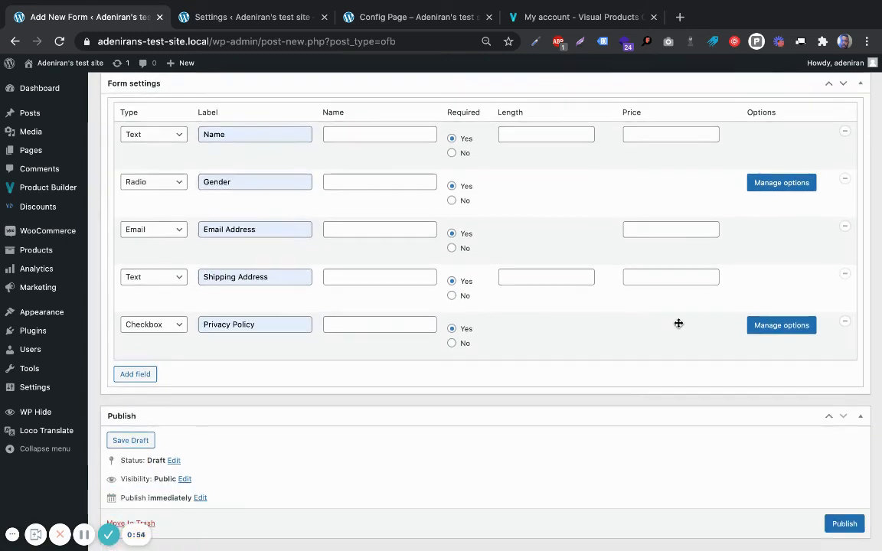
click(845, 489)
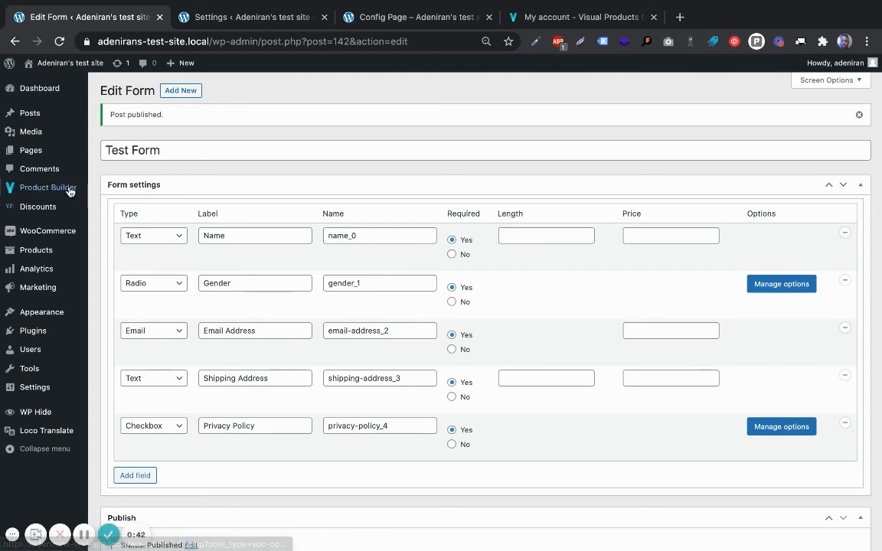
Step: Open the Bicycle Demo configuration of the Product Builder for editing
mouse_move(68, 187)
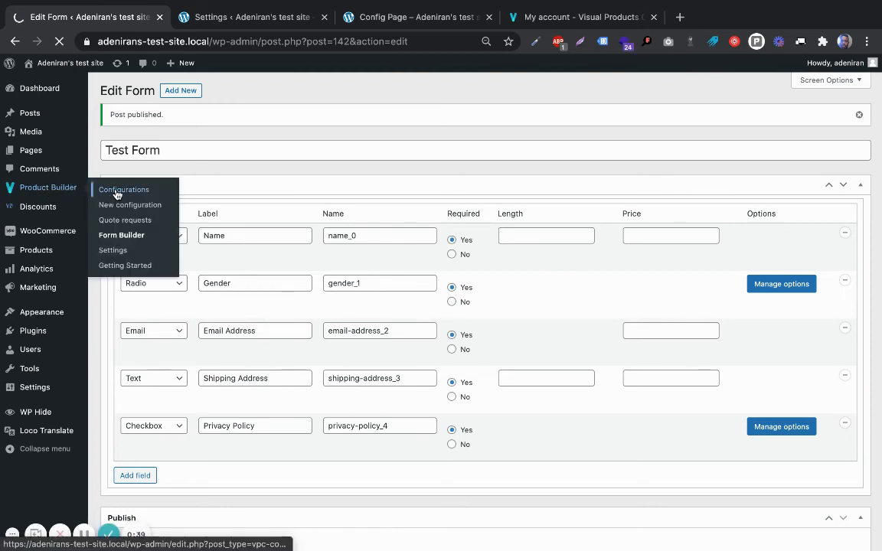
click(116, 193)
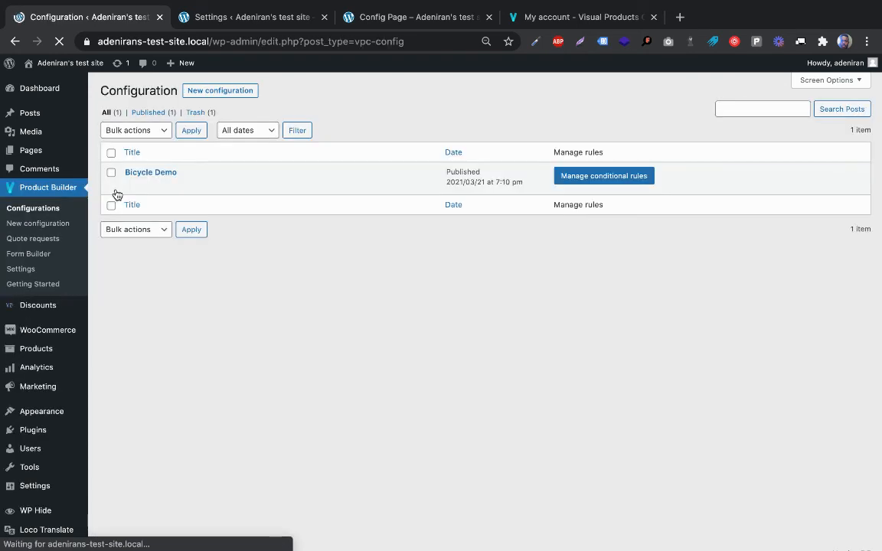
click(131, 185)
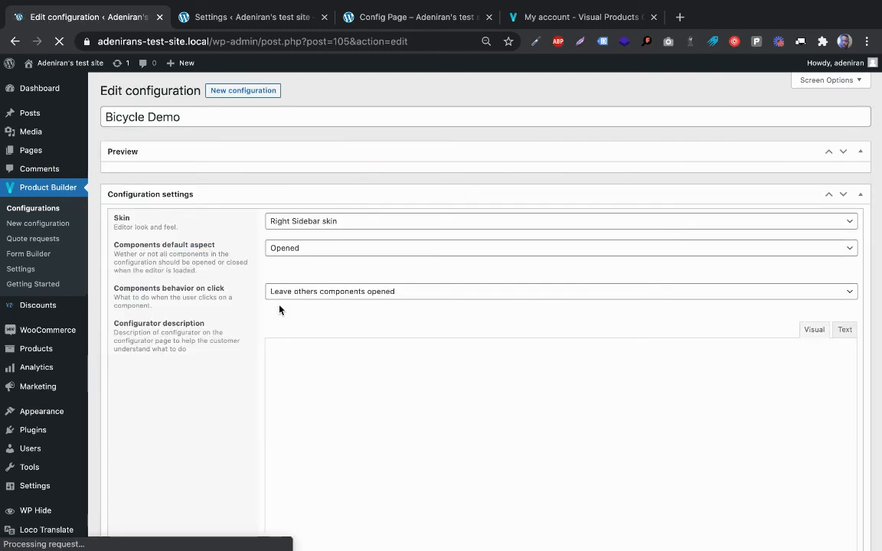
Step: Choose Test Form as the form for the configuration's request a quote popup and update the configuration
scroll(280, 308, down, 1)
scroll(280, 307, down, 5)
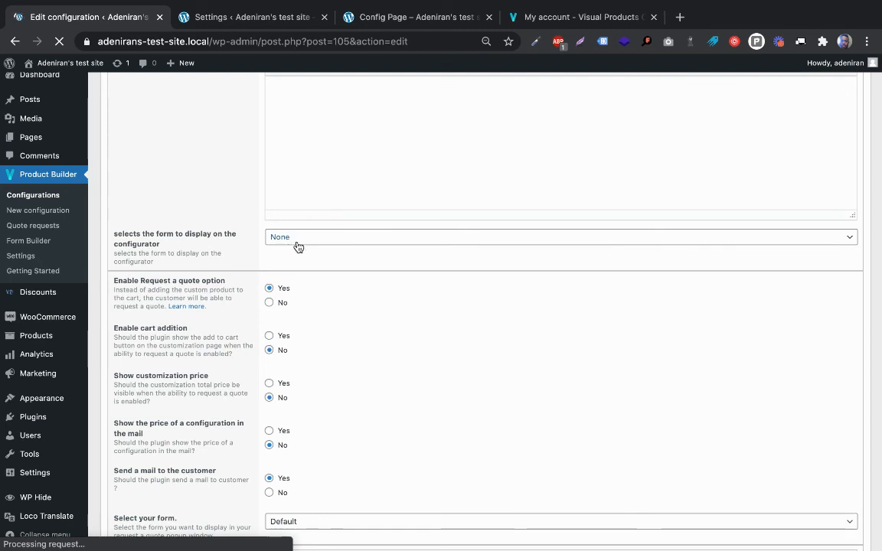
scroll(281, 266, down, 2)
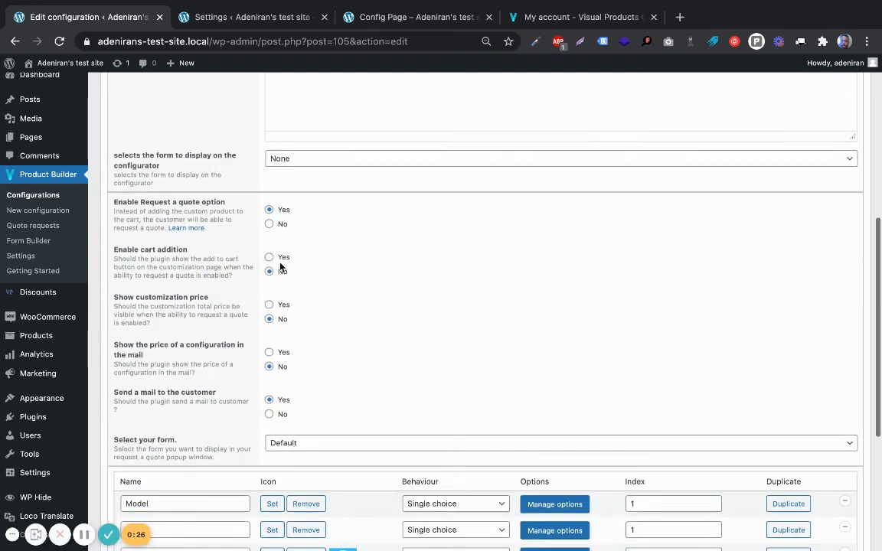
scroll(281, 266, down, 1)
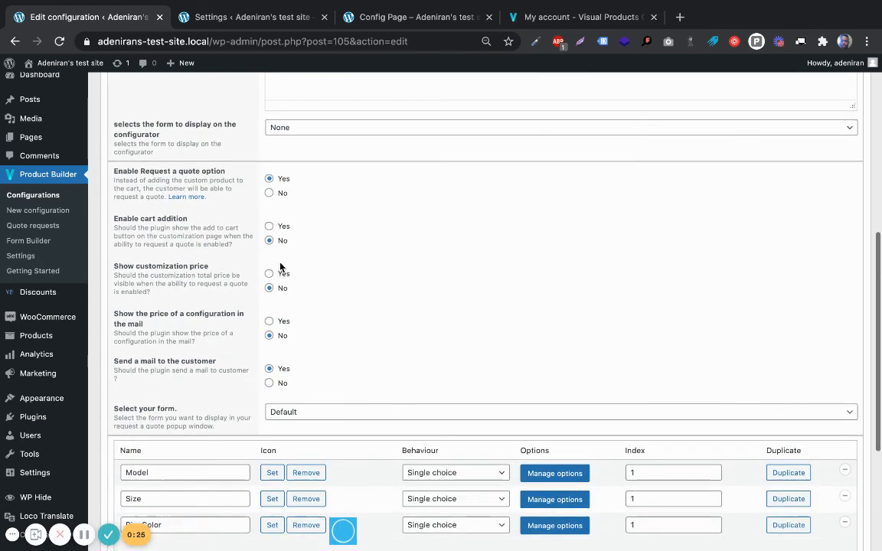
click(296, 414)
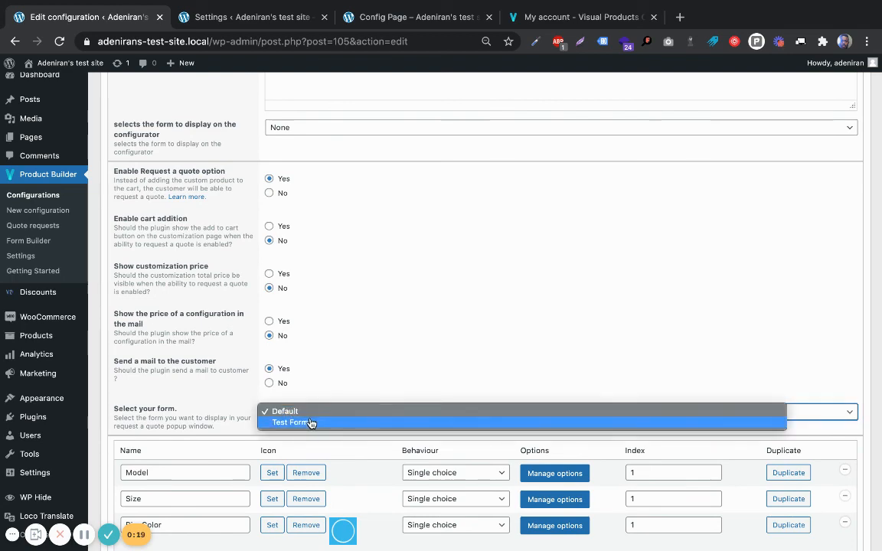
click(306, 420)
scroll(529, 425, down, 6)
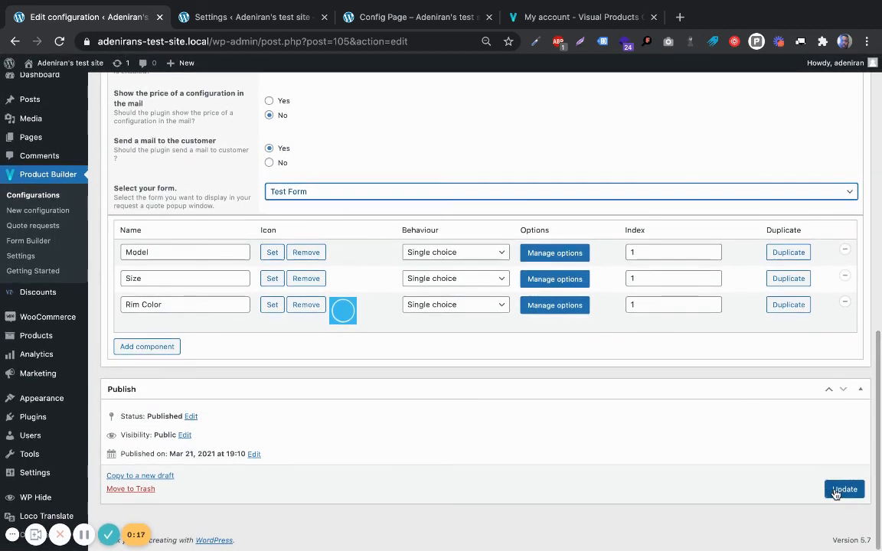
click(846, 490)
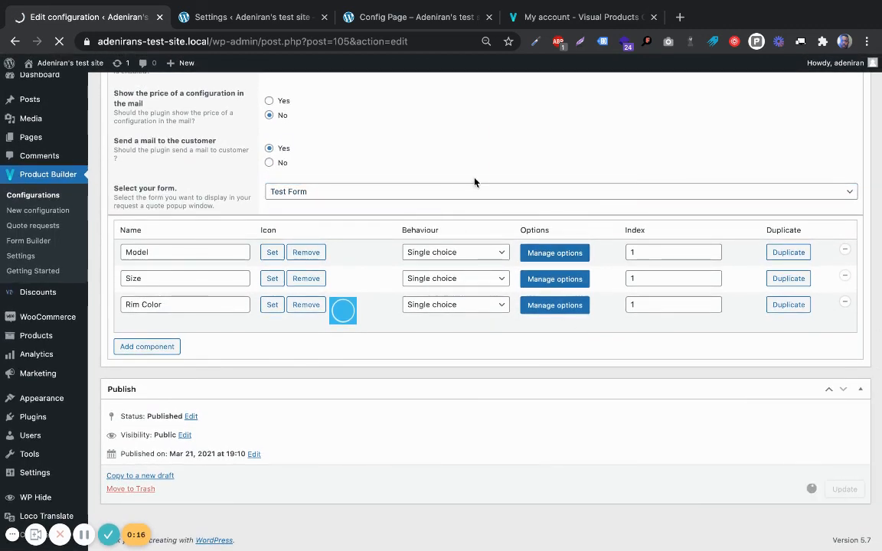
Step: Reload the bicycle's Config Page on the site and open its Request a Quote form to check the custom fields
click(404, 23)
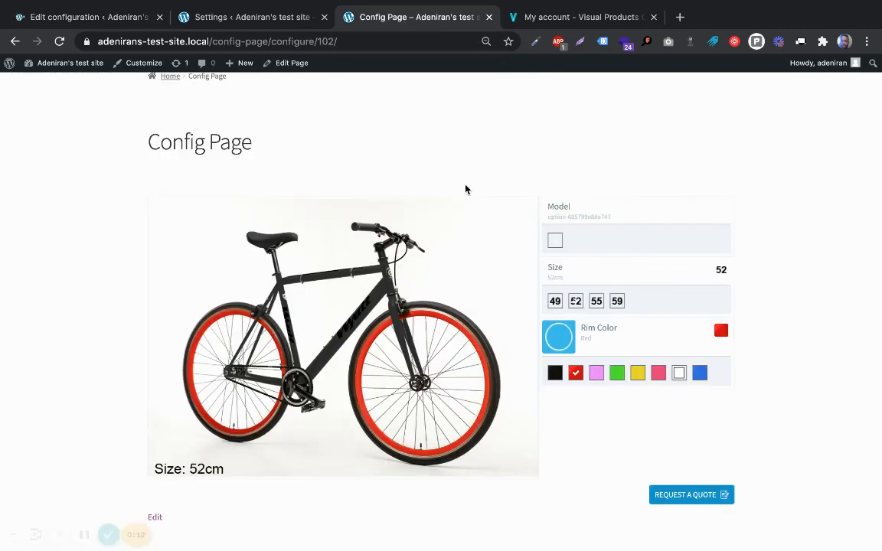
click(59, 41)
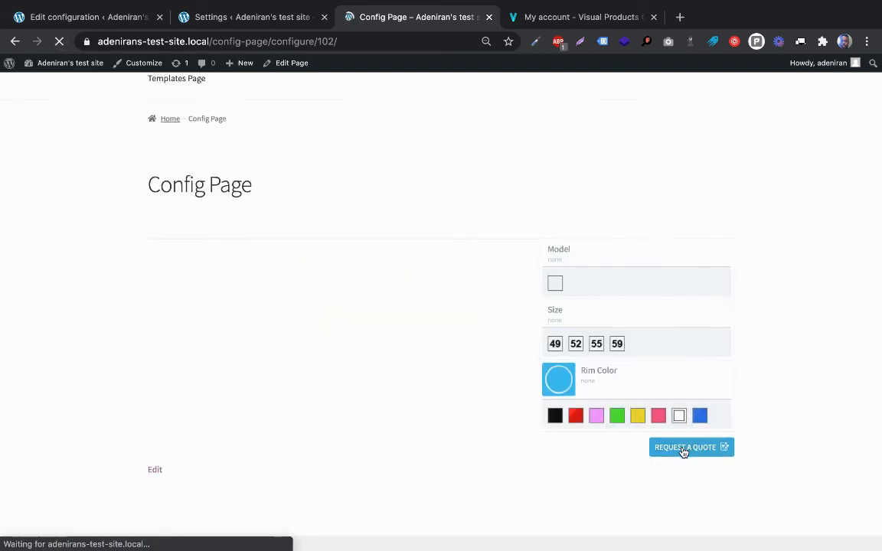
click(683, 449)
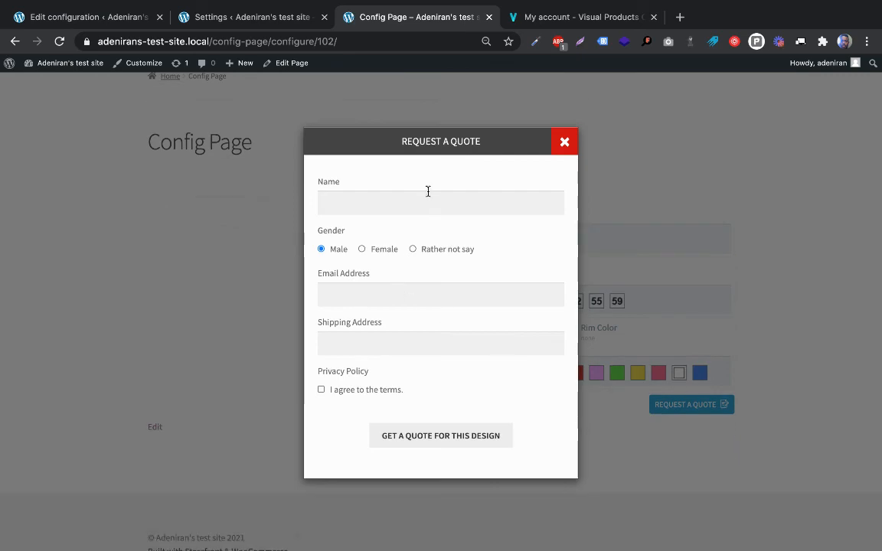